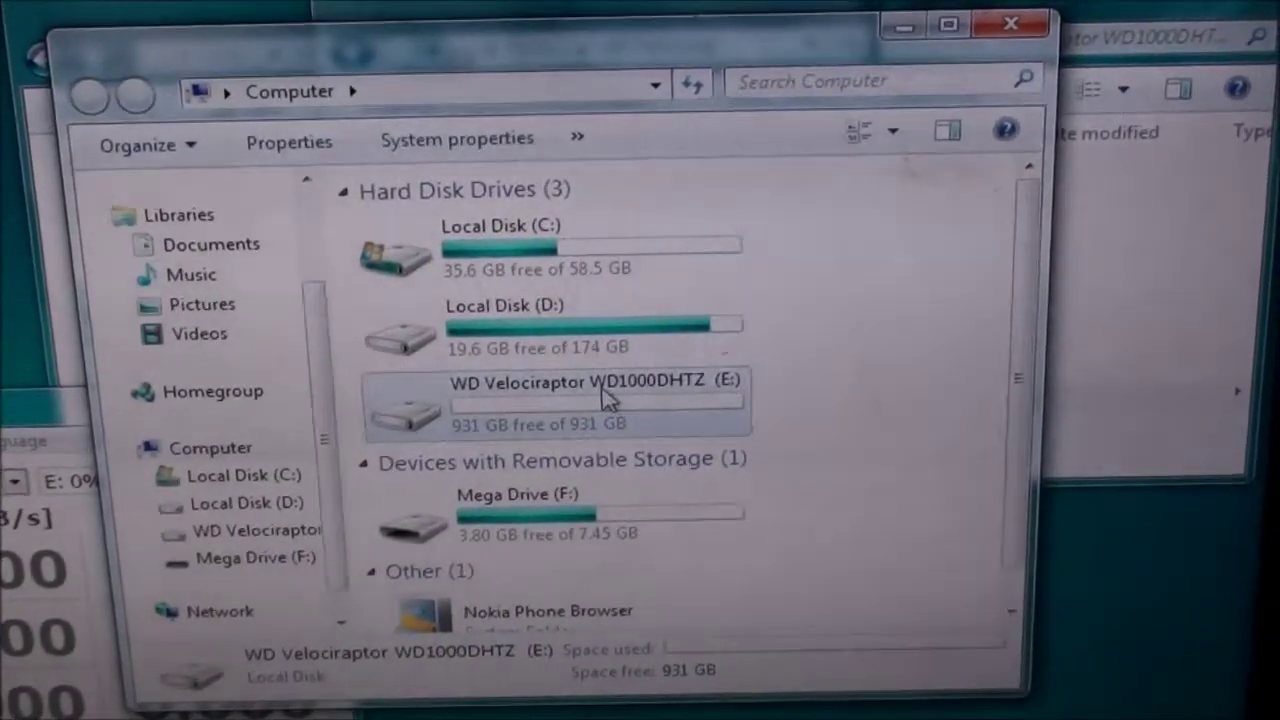
Open the WD Velociraptor E: drive, return to the drive list, and close the Computer window
mouse_move(603, 395)
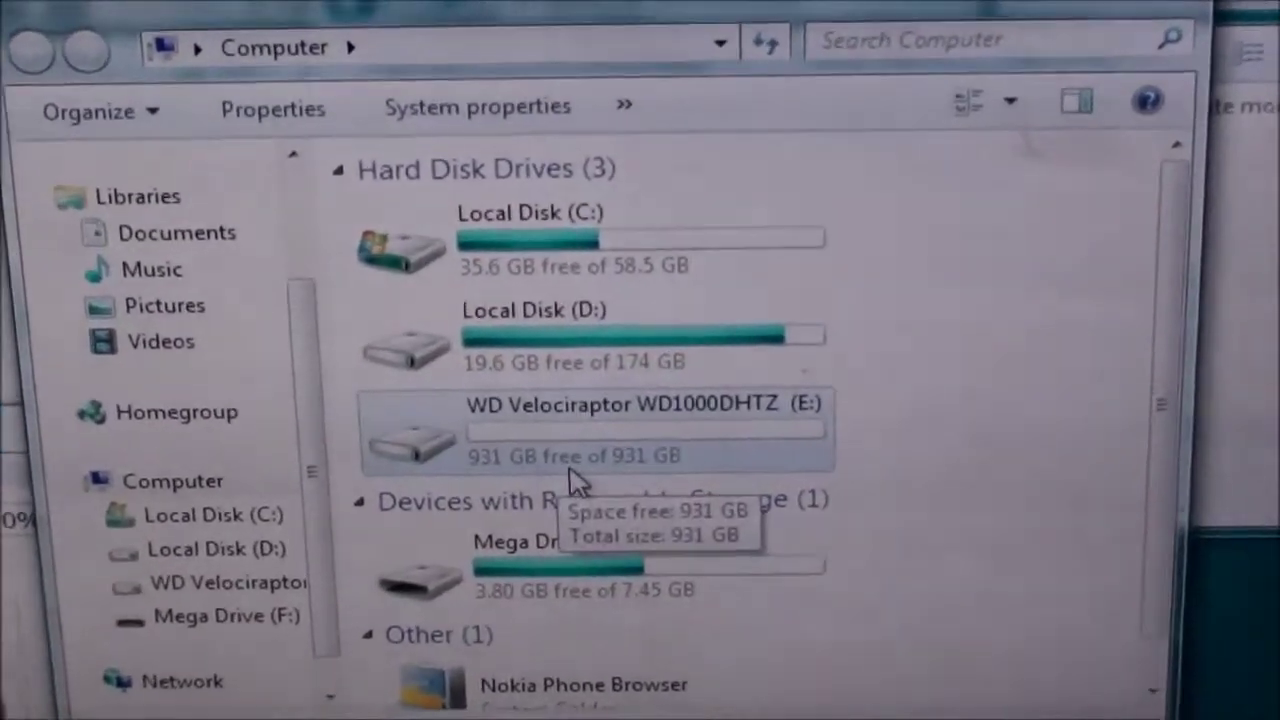
double_click(565, 450)
left_click(122, 55)
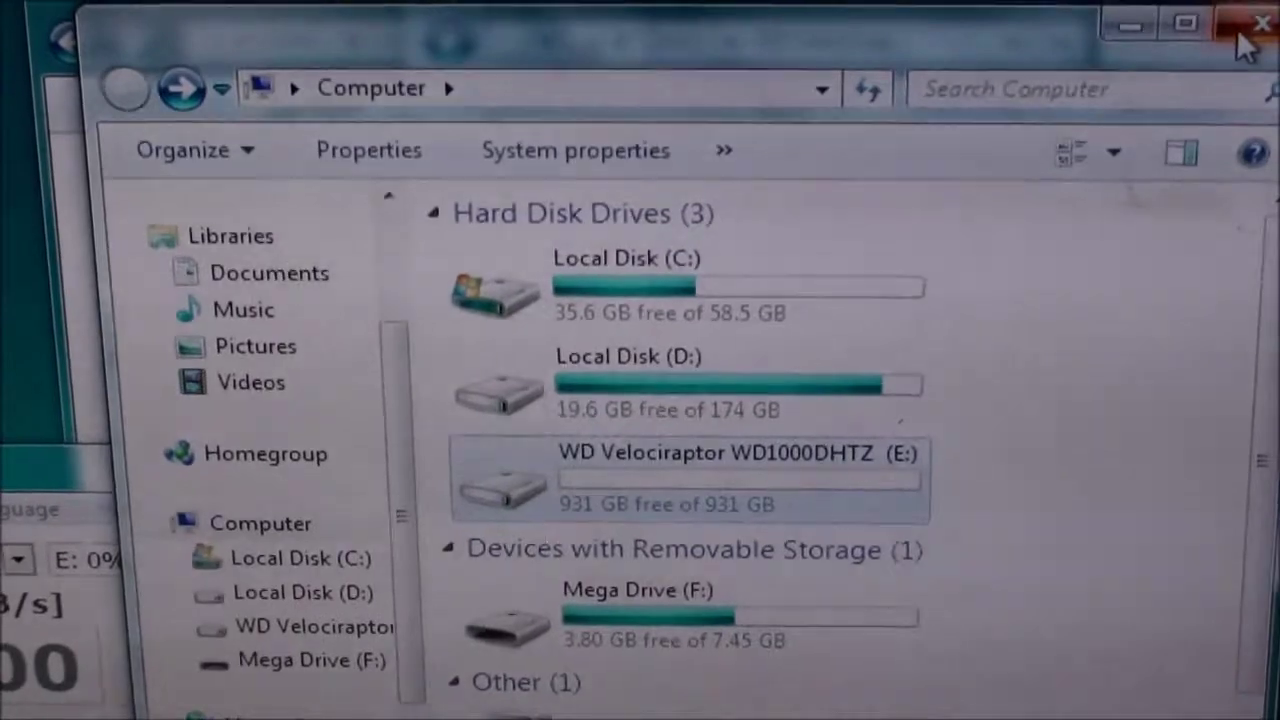
left_click(1243, 44)
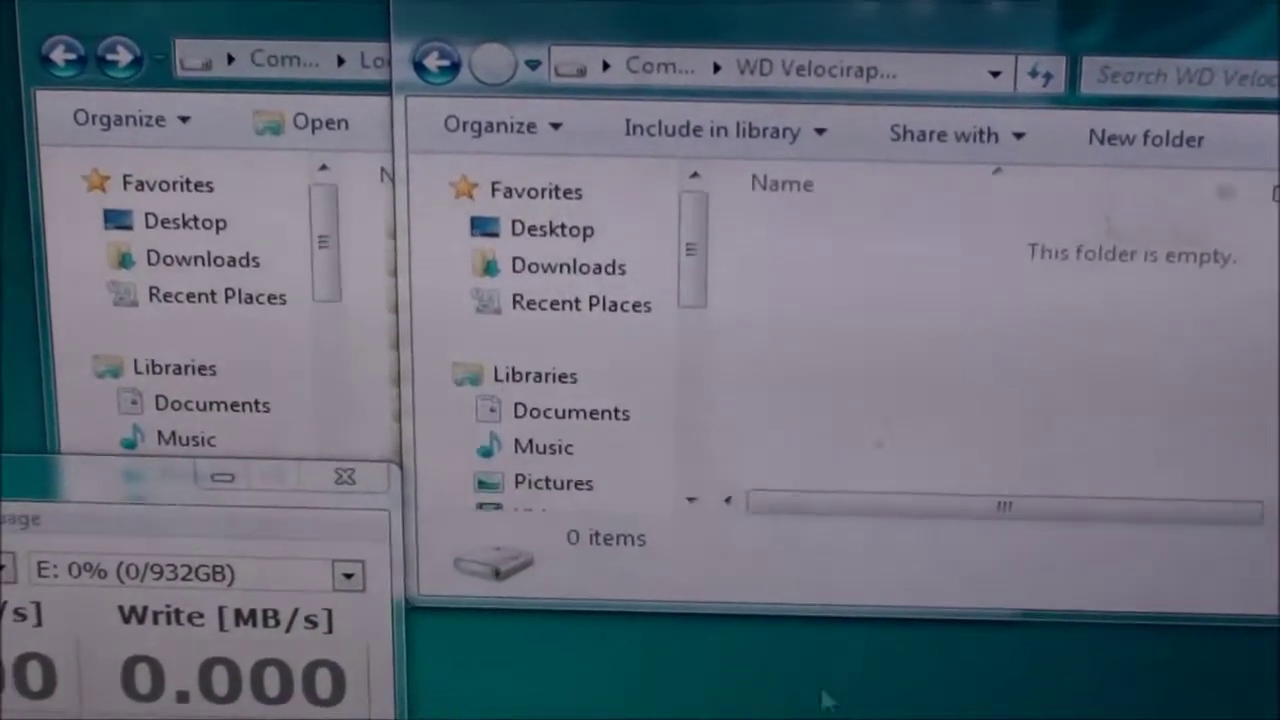
Copy the 16.0 GB Softwares folder from Local Disk (D:) onto the E: drive
left_click(390, 55)
left_click_drag(540, 438, 1186, 449)
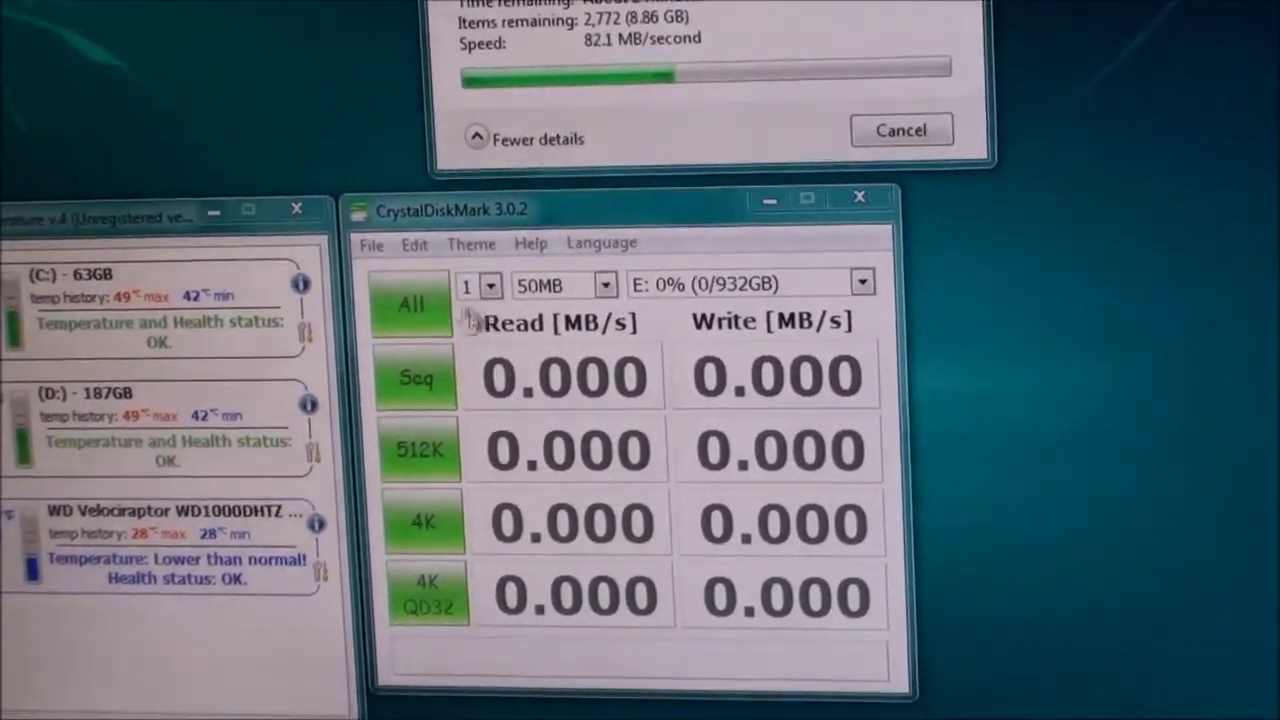
Run all CrystalDiskMark tests on drive E: with 1 pass of 50MB
left_click(392, 316)
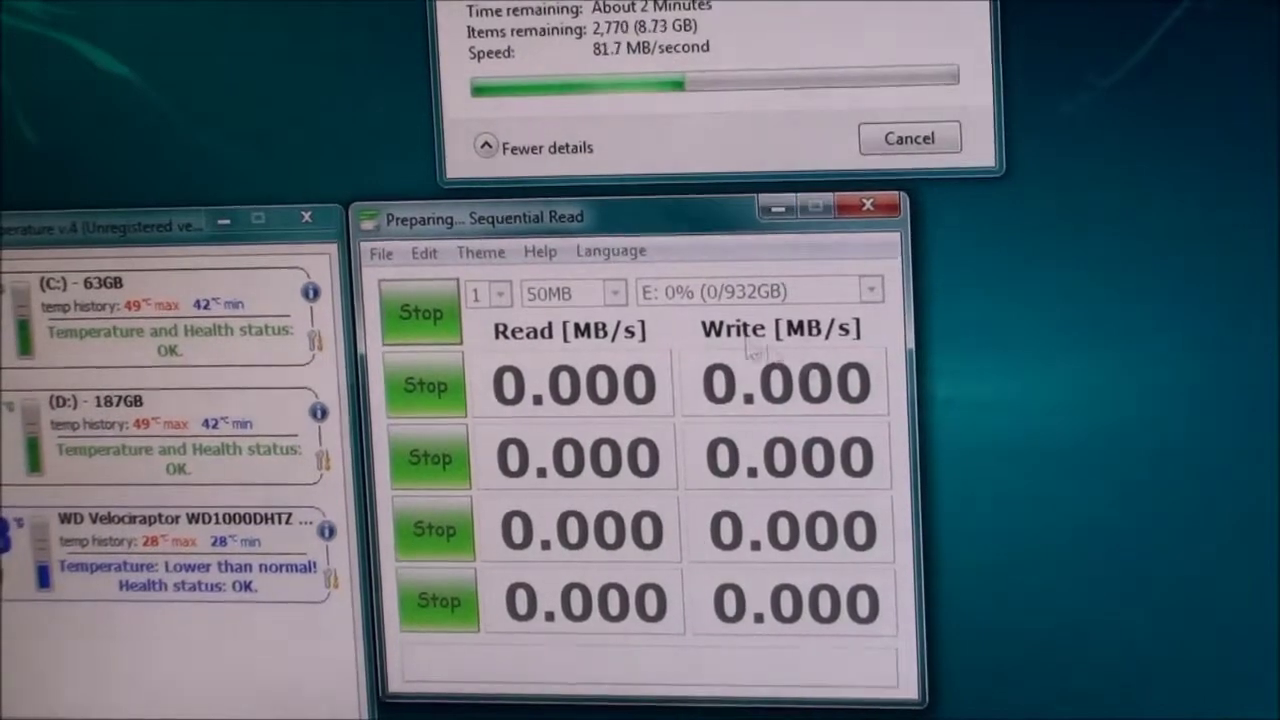